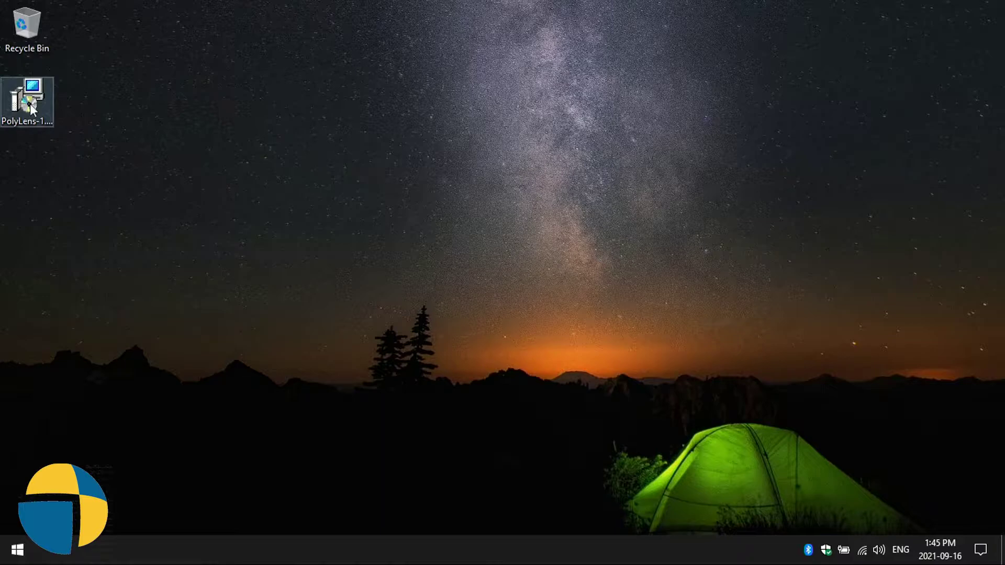
Run the Poly Lens installer, accept the End User License Agreement and proceed into the app
{"action": "double_click", "coordinate": [30, 104]}
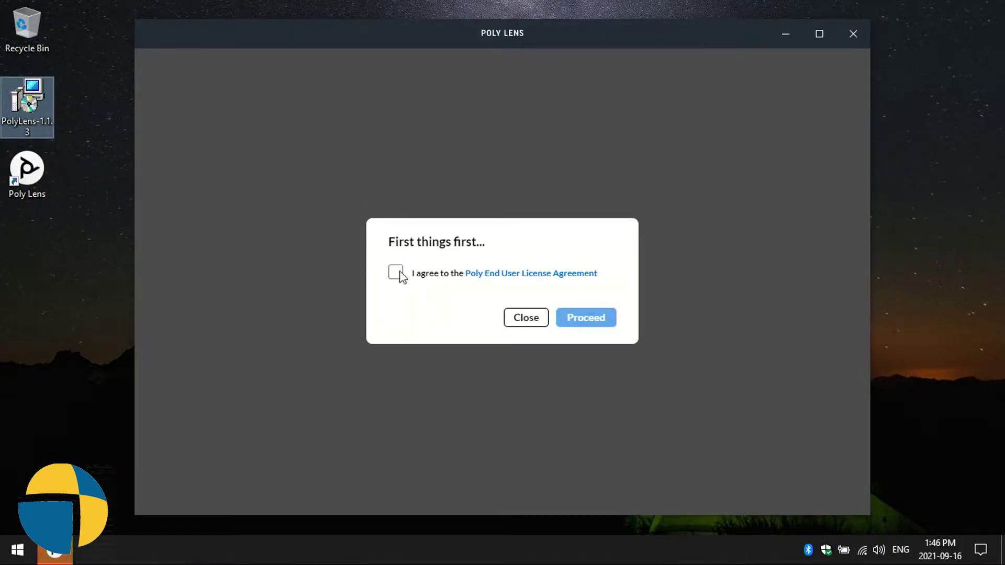
{"action": "left_click", "coordinate": [397, 273]}
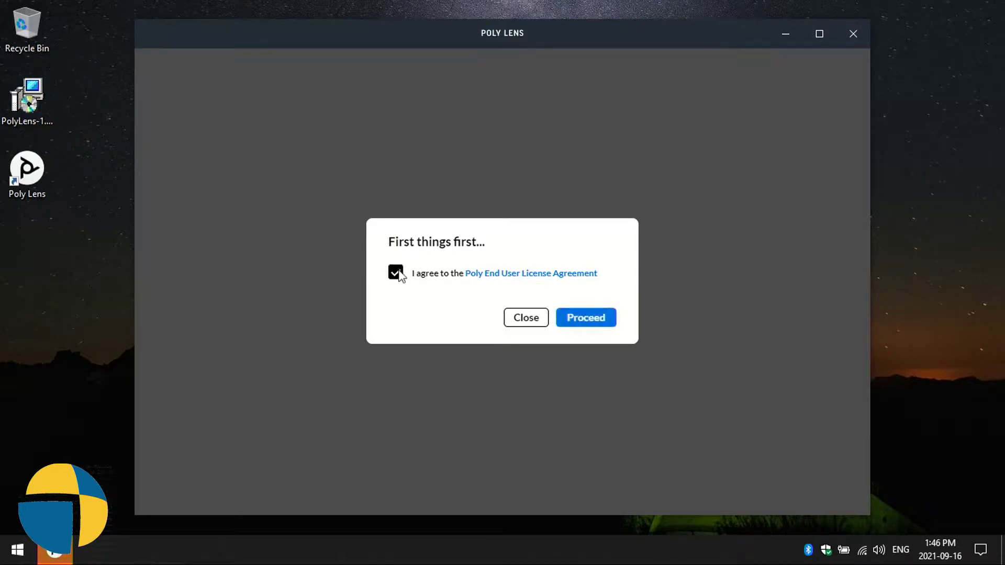
{"action": "left_click", "coordinate": [595, 319]}
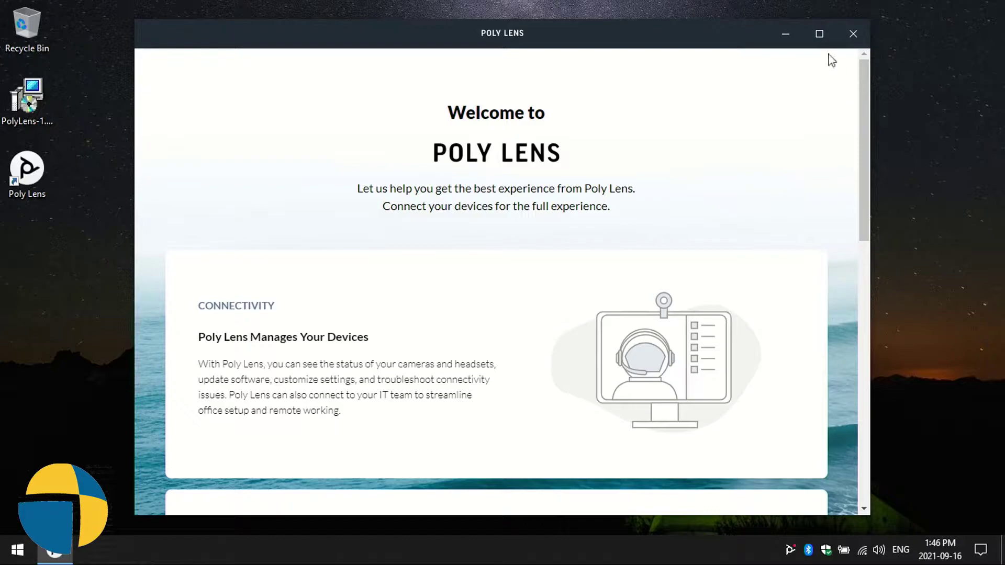
Maximize the Poly Lens window, scroll the welcome page and continue as Guest
{"action": "left_click", "coordinate": [820, 34]}
{"action": "left_click_drag", "start_coordinate": [998, 131], "coordinate": [1003, 435]}
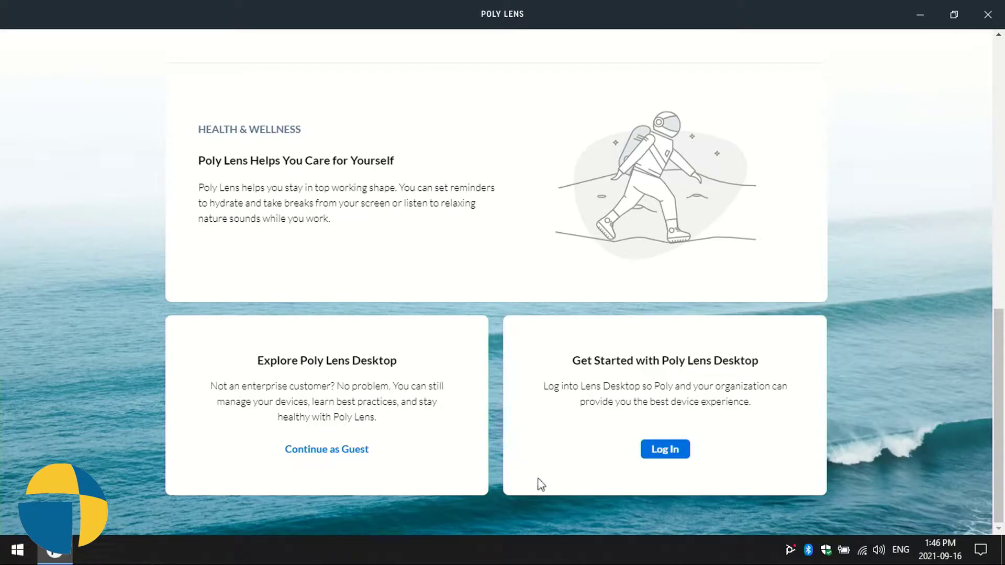
{"action": "left_click", "coordinate": [343, 450]}
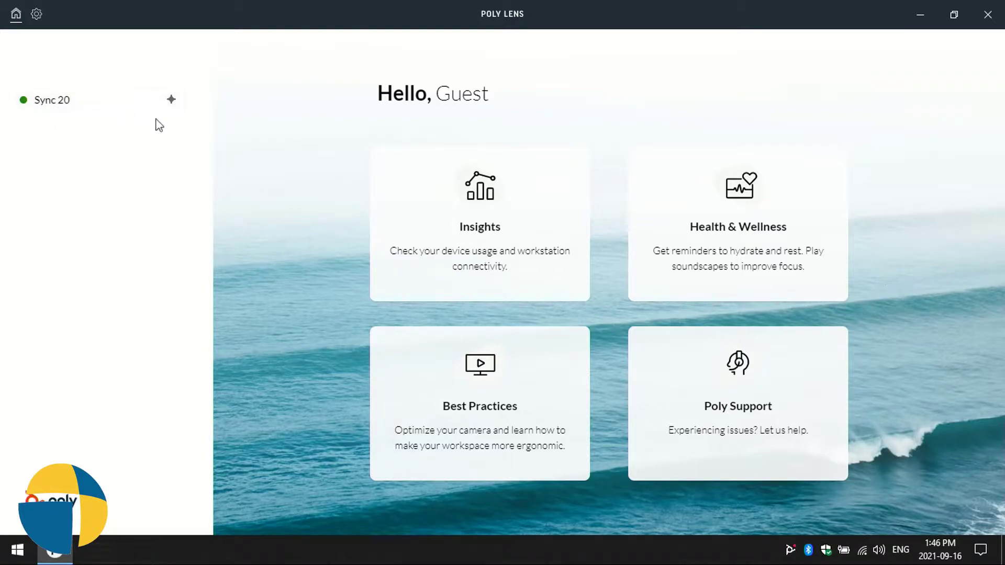
Open the Sync 20's Settings tab, then expand and collapse its Language and General sections
{"action": "left_click", "coordinate": [66, 111]}
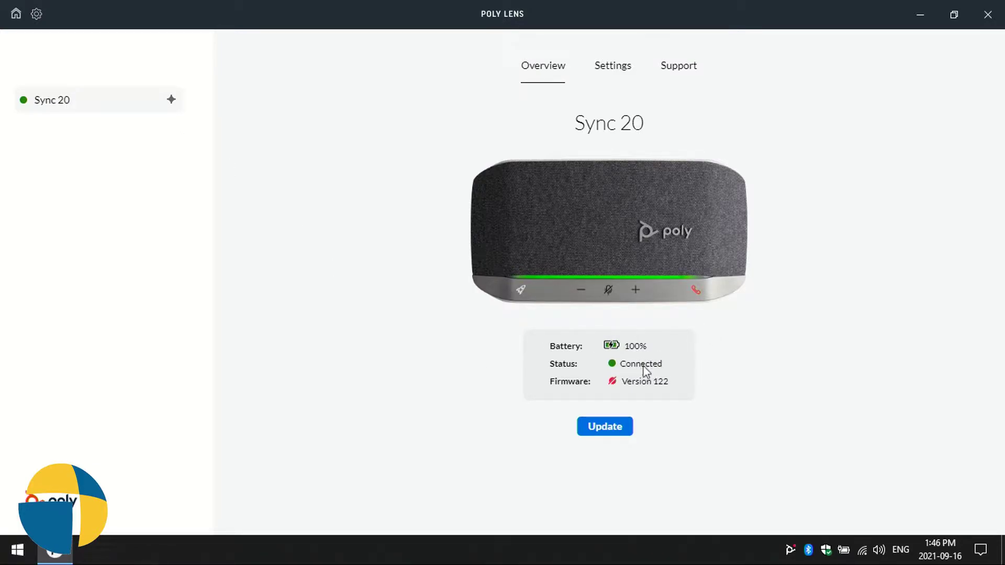
{"action": "left_click", "coordinate": [619, 77]}
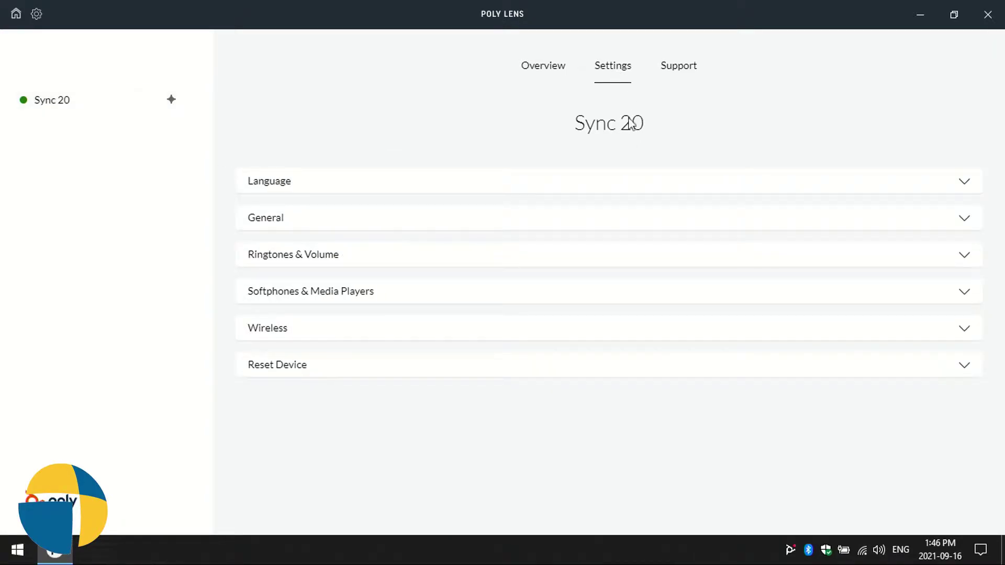
{"action": "left_click", "coordinate": [459, 189]}
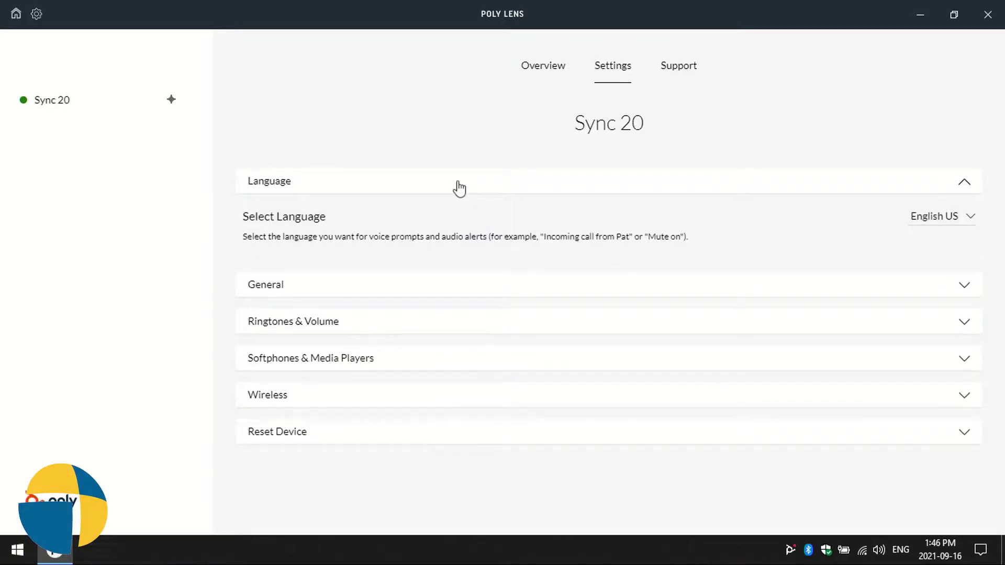
{"action": "left_click", "coordinate": [459, 189]}
{"action": "left_click", "coordinate": [441, 227]}
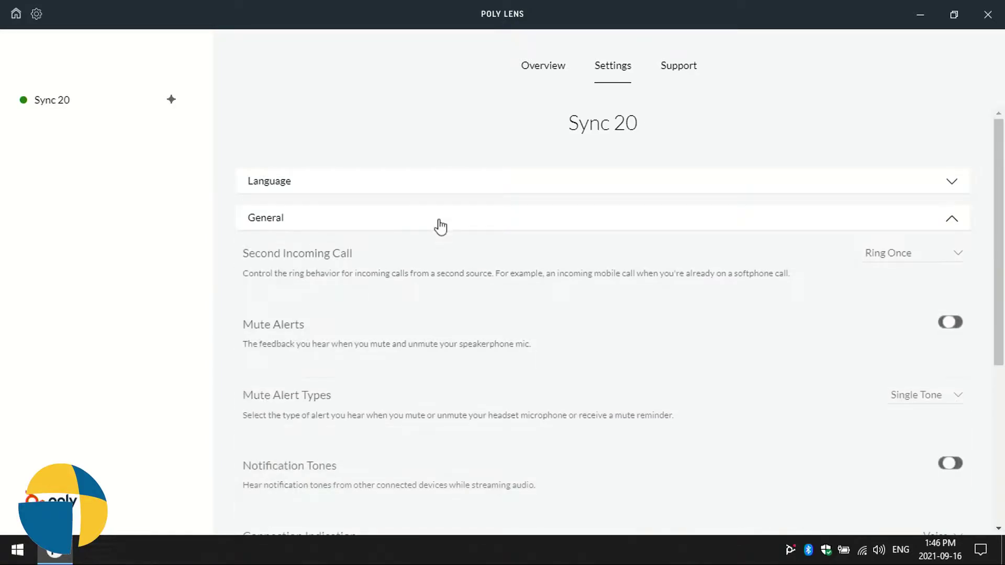
{"action": "left_click", "coordinate": [440, 227]}
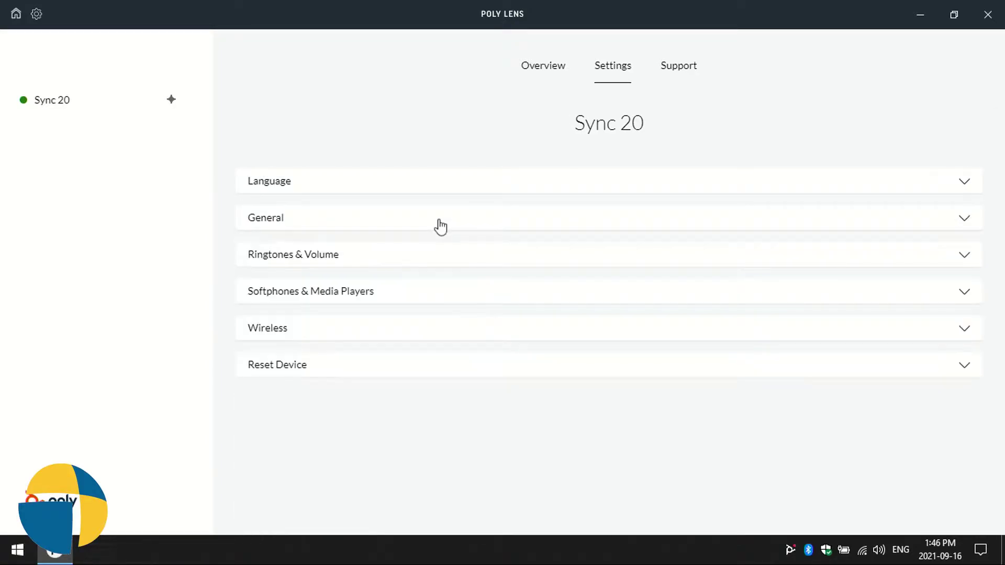
Update the Sync 20 firmware from its Overview tab, confirming the download, to version 0.0.322.2463
{"action": "left_click", "coordinate": [553, 69]}
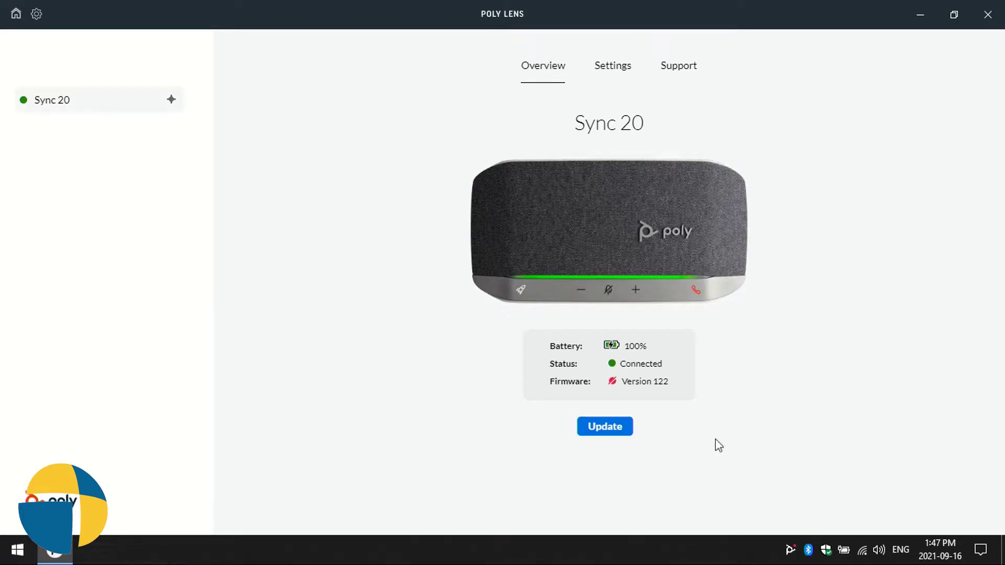
{"action": "left_click", "coordinate": [605, 428]}
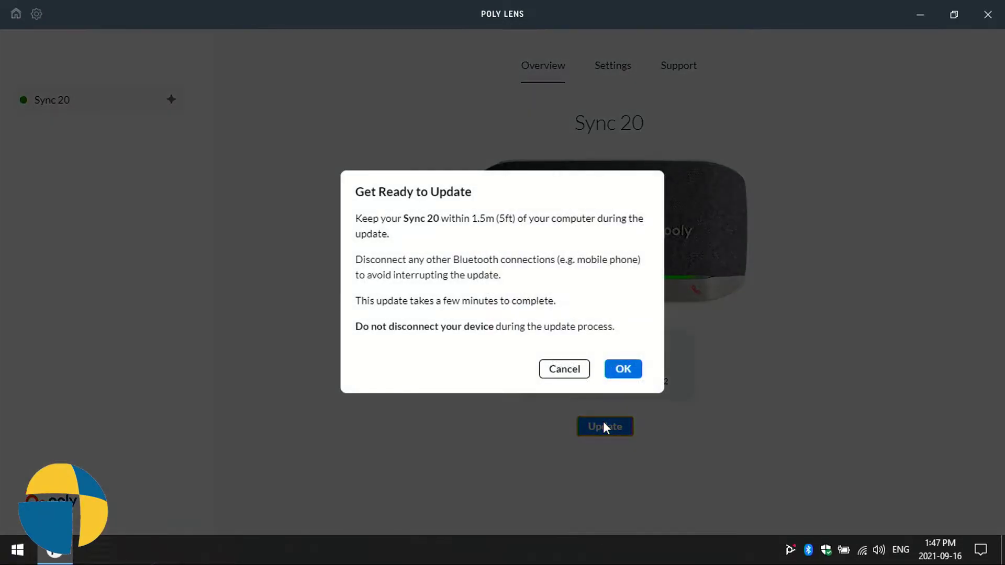
{"action": "left_click", "coordinate": [625, 370]}
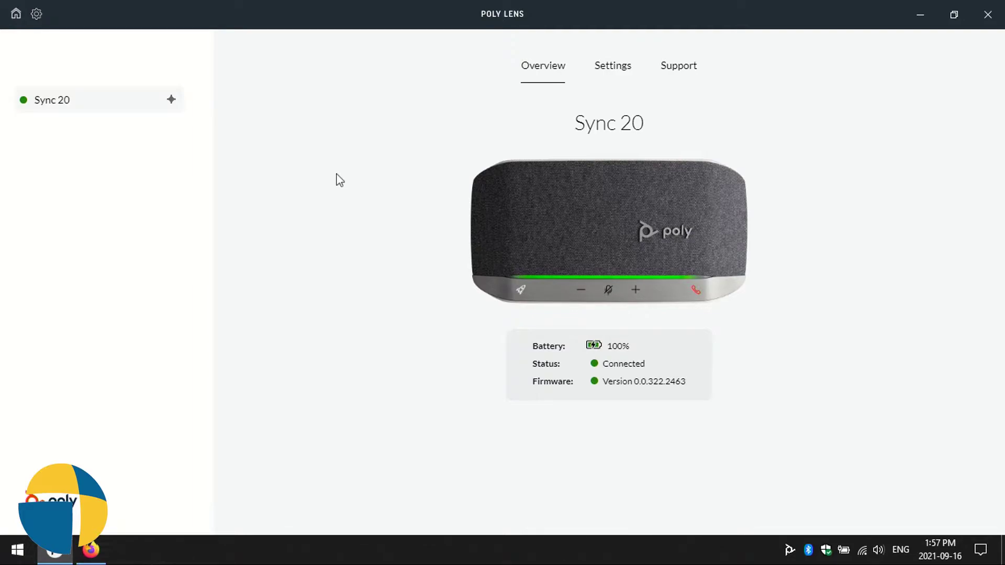
Raise the Echo Cancelling Speakerphone volume from 40 to 64 with the tray volume slider
{"action": "left_click", "coordinate": [881, 551]}
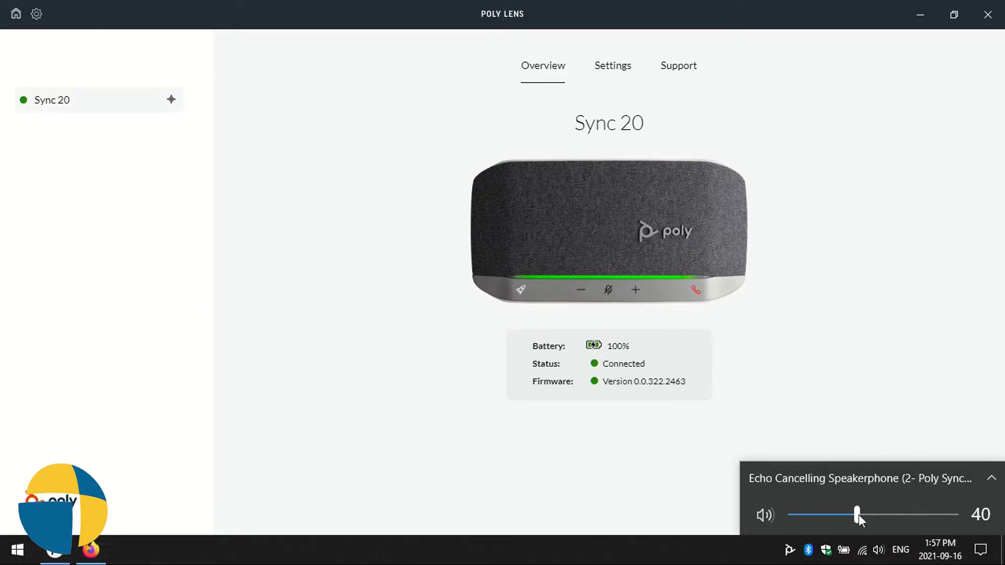
{"action": "left_click_drag", "start_coordinate": [858, 515], "coordinate": [877, 515]}
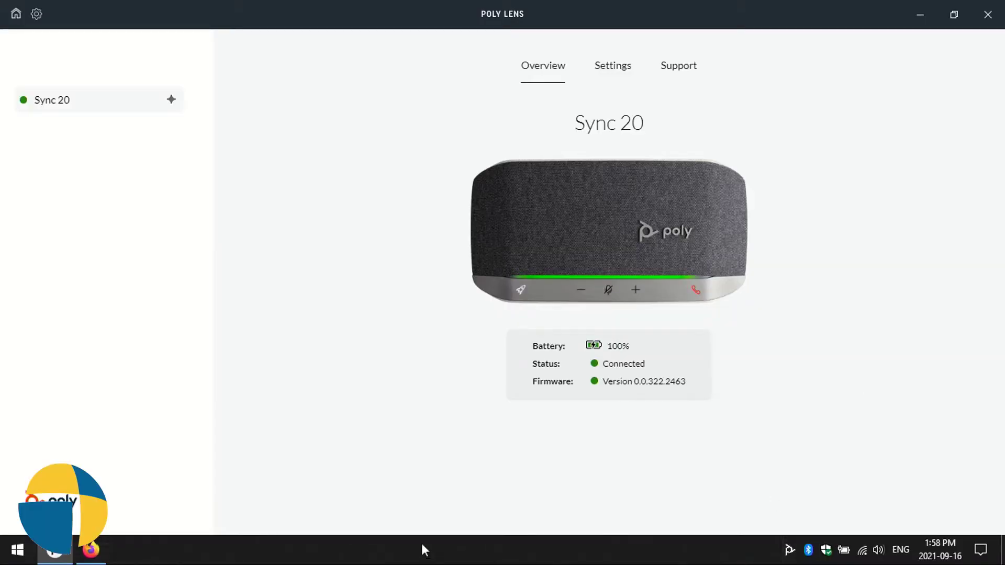
{"action": "left_click", "coordinate": [91, 554]}
Expand the Sync 20's General settings and keep the Rocket dropdown on Play/Pause
{"action": "left_click", "coordinate": [616, 75]}
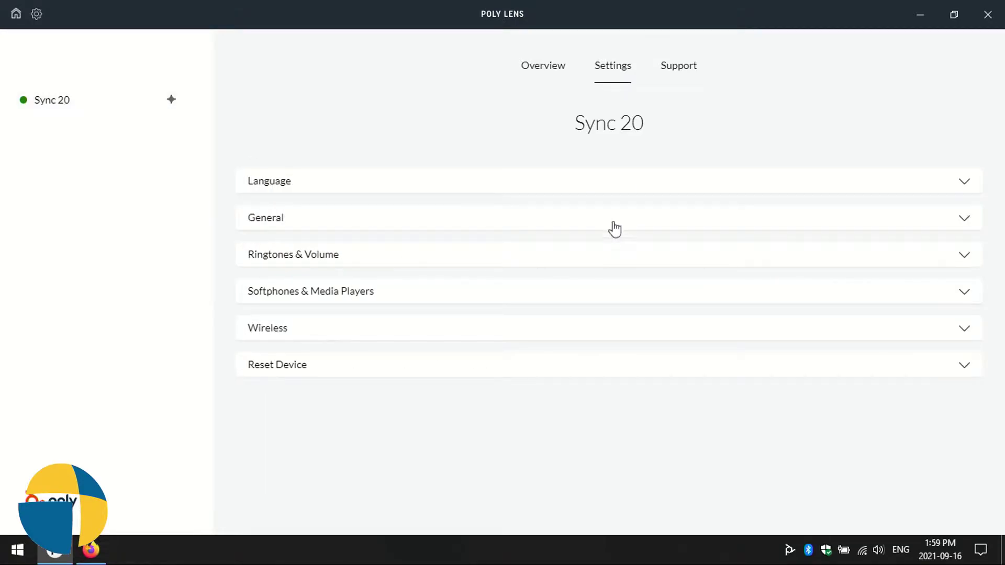
{"action": "left_click", "coordinate": [974, 230]}
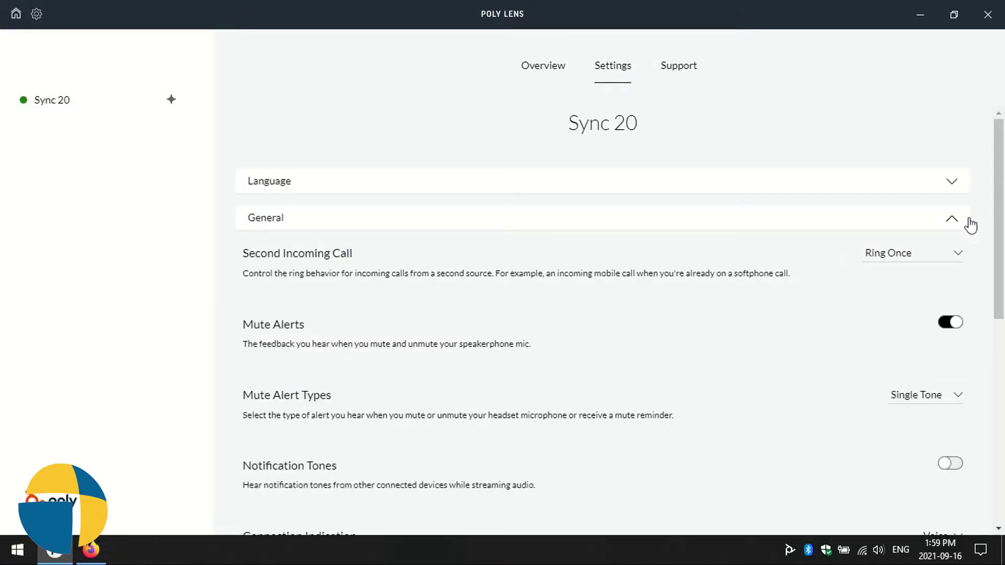
{"action": "scroll", "coordinate": [1003, 346], "scroll_direction": "down", "scroll_amount": 3}
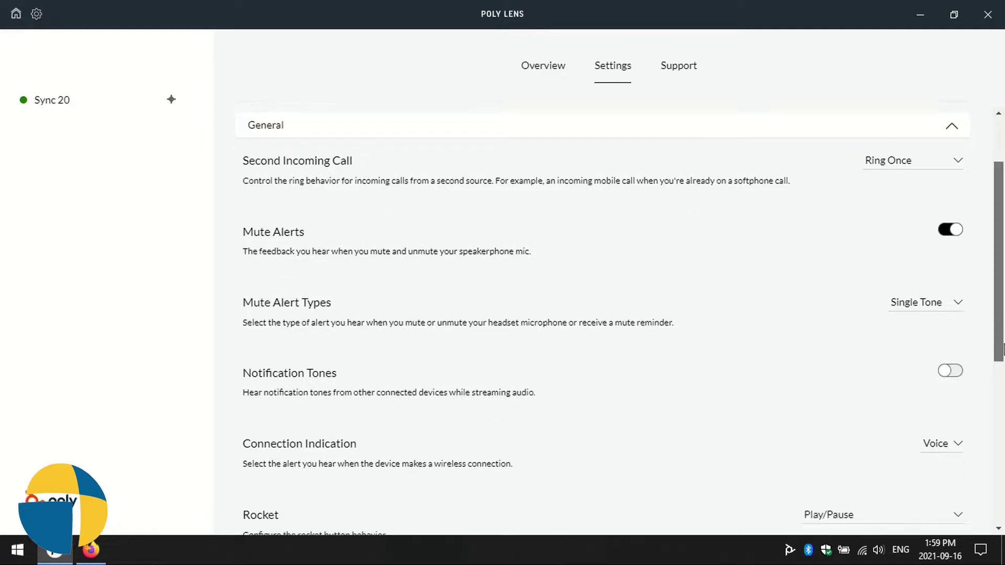
{"action": "scroll", "coordinate": [1003, 404], "scroll_direction": "down", "scroll_amount": 2}
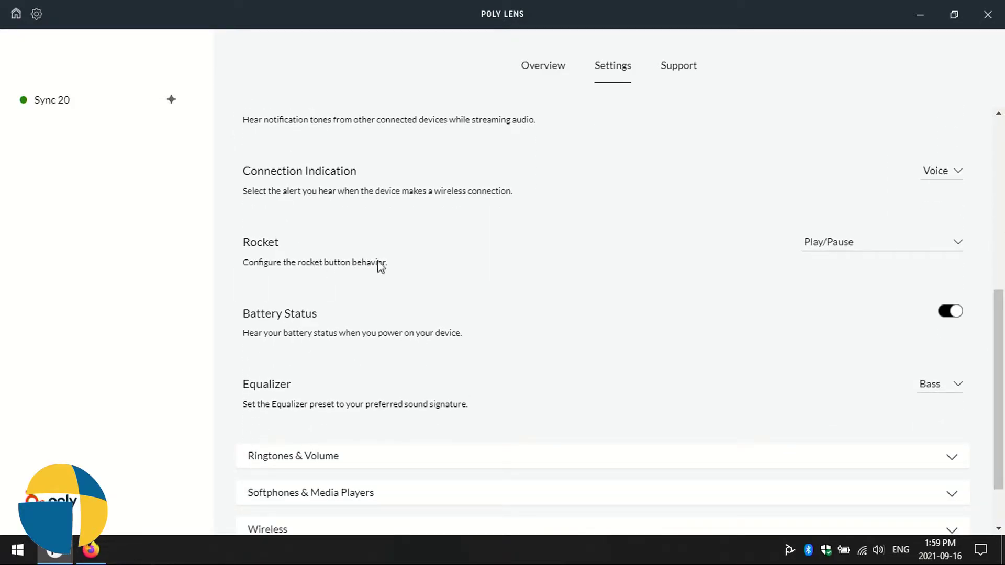
{"action": "left_click", "coordinate": [962, 244]}
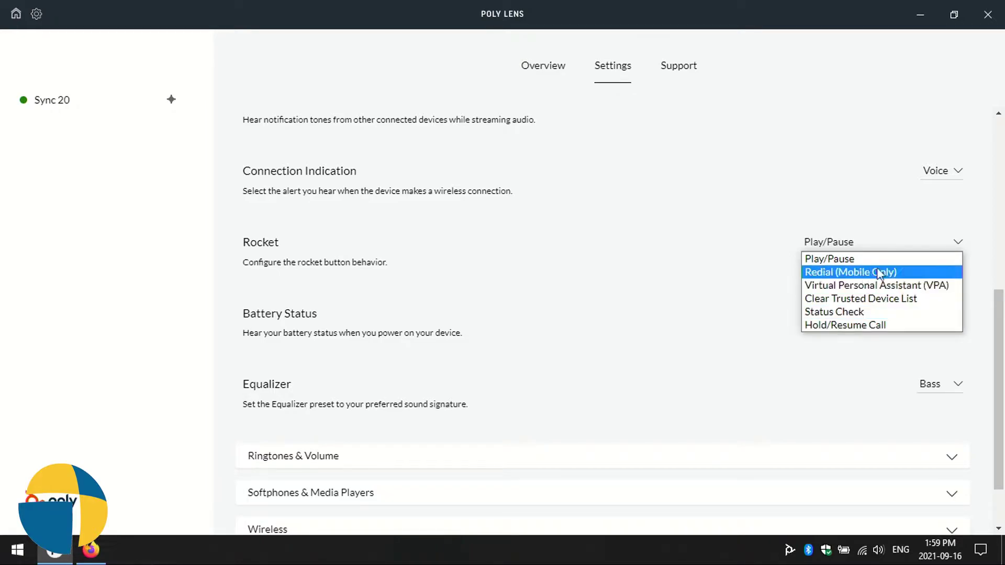
{"action": "left_click", "coordinate": [839, 262]}
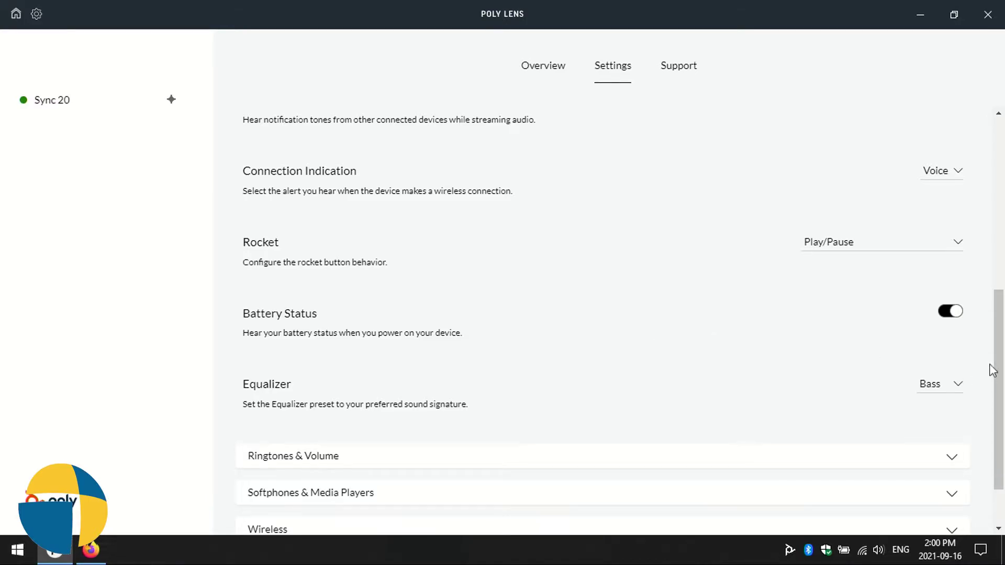
Scroll through the remaining Sync 20 settings below the rocket button option
{"action": "left_click_drag", "start_coordinate": [1000, 357], "coordinate": [1000, 179]}
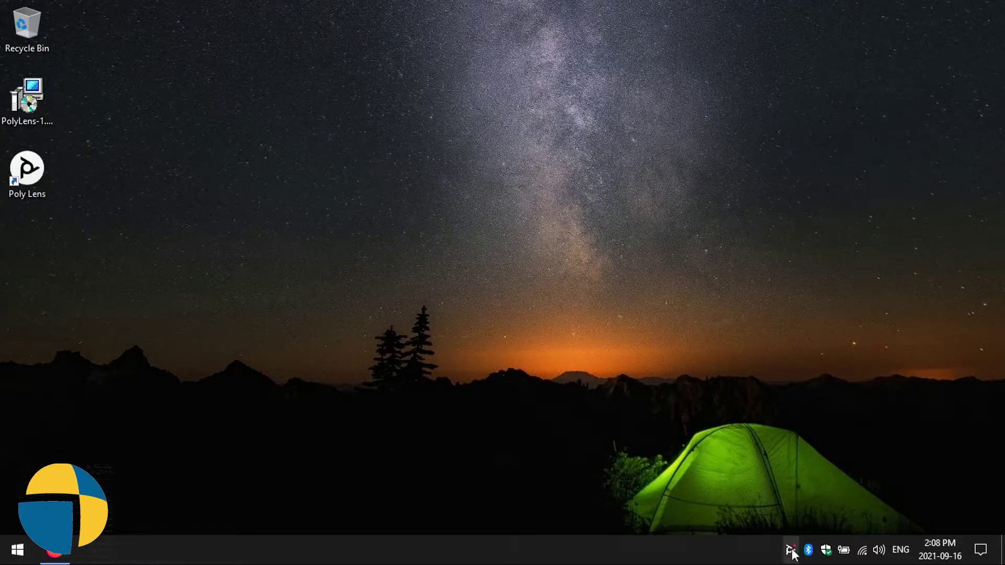
Reopen Poly Lens from its tray icon, showing the connected BT600 adapter
{"action": "right_click", "coordinate": [790, 558]}
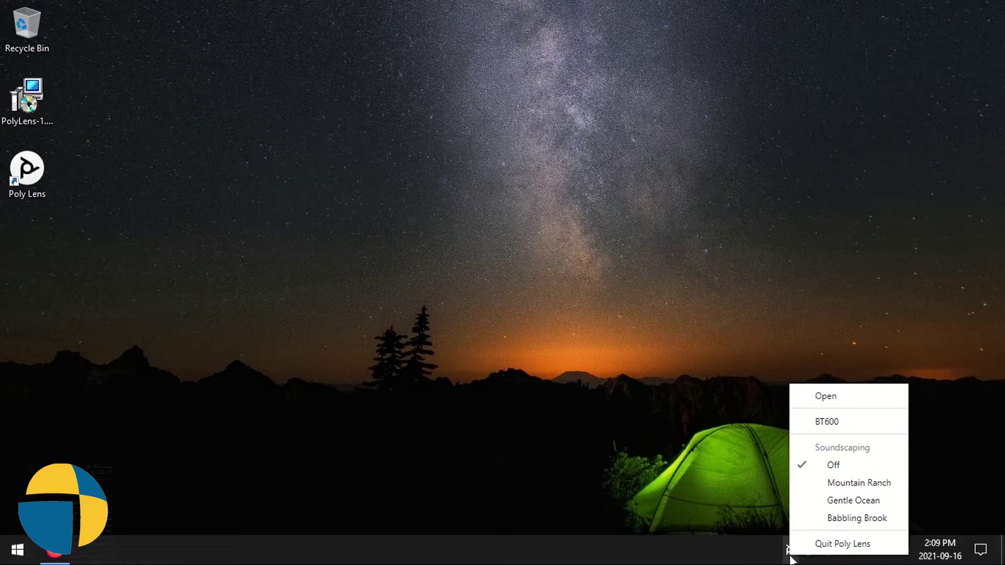
{"action": "left_click", "coordinate": [833, 397]}
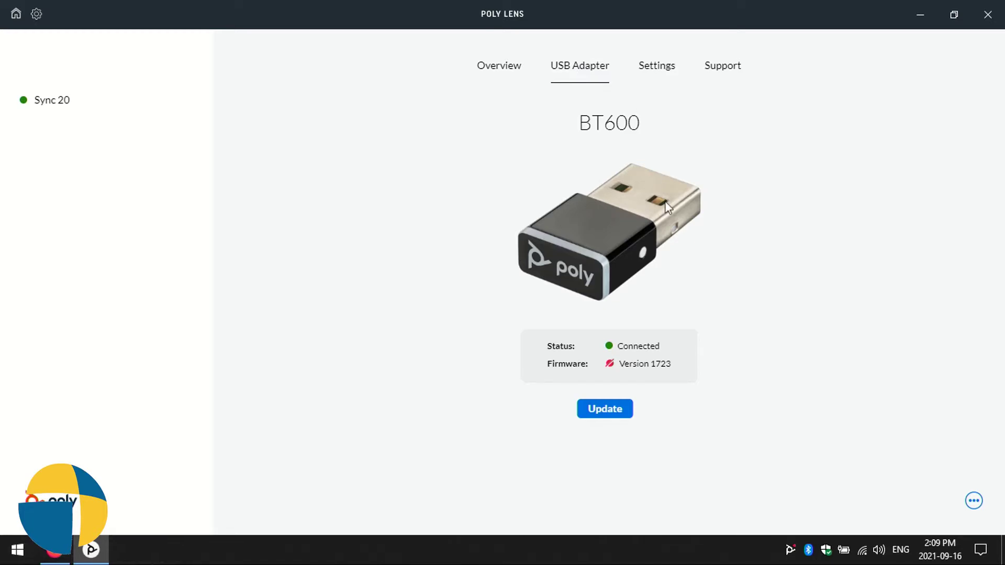
Switch Windows playback to Headset Earphone (Poly BT600) from the taskbar speaker's device list
{"action": "left_click", "coordinate": [880, 559]}
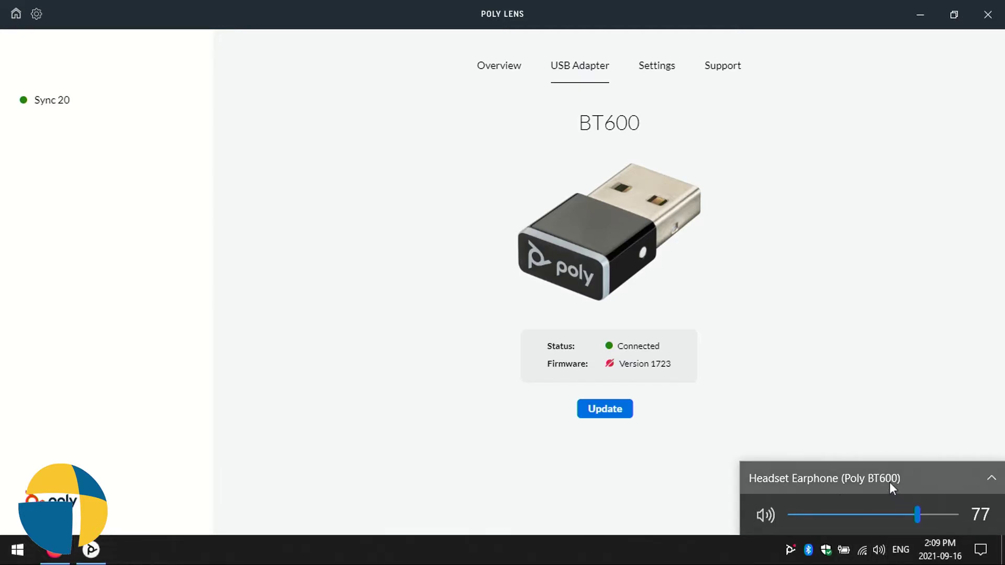
{"action": "left_click", "coordinate": [890, 482]}
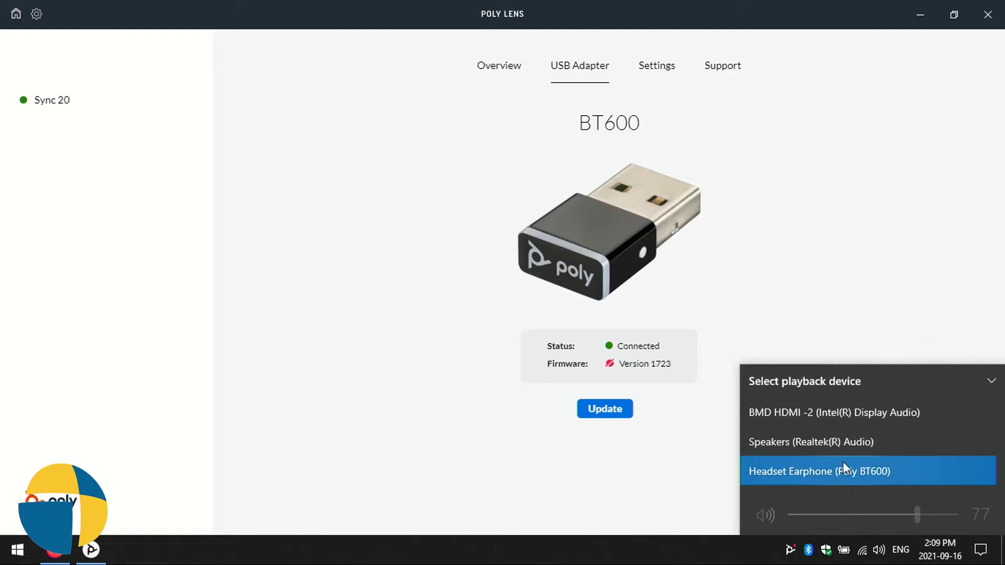
{"action": "left_click", "coordinate": [906, 291]}
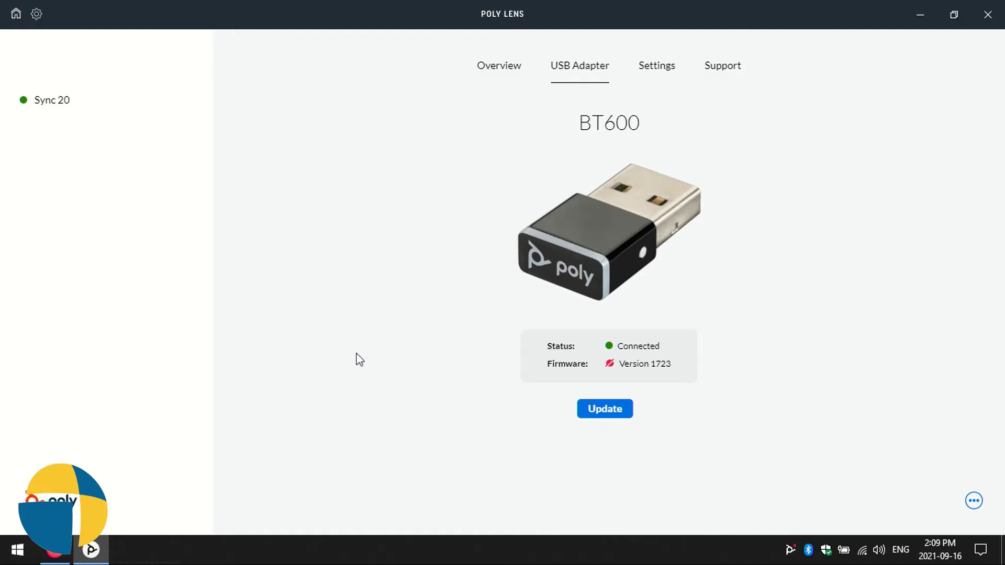
{"action": "left_click", "coordinate": [54, 552]}
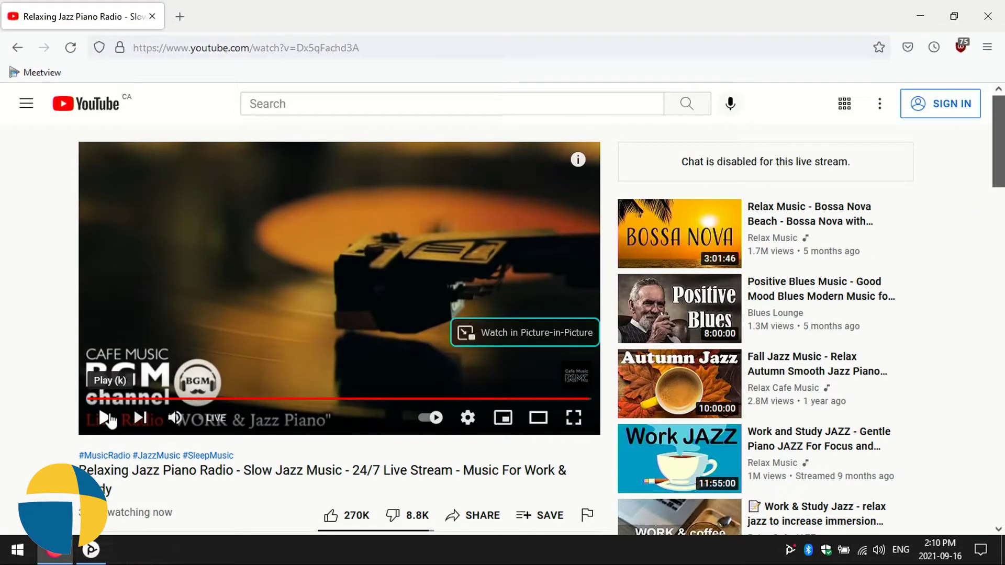
Resume the relaxing jazz piano live stream on YouTube through the BT600 headset
{"action": "left_click", "coordinate": [106, 417]}
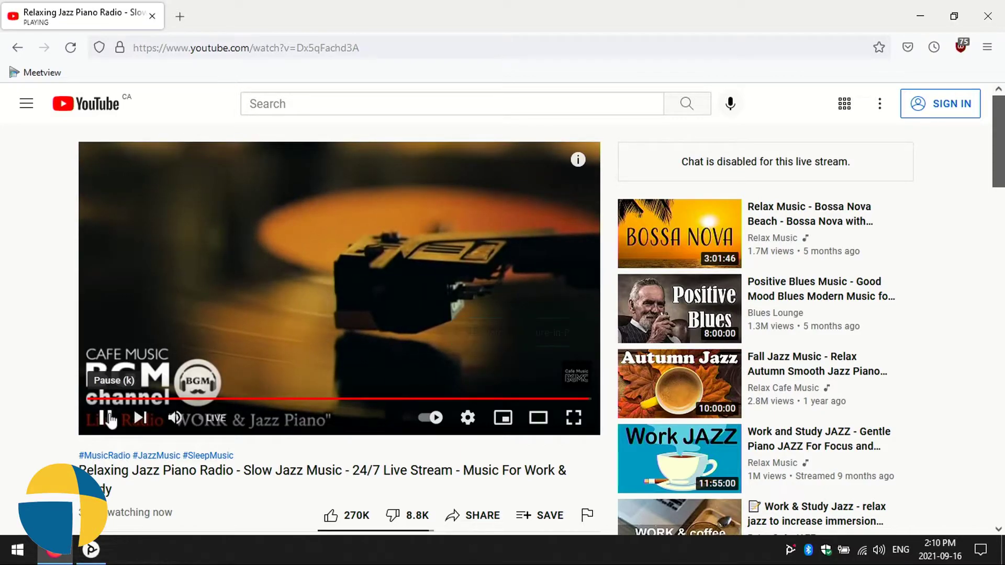